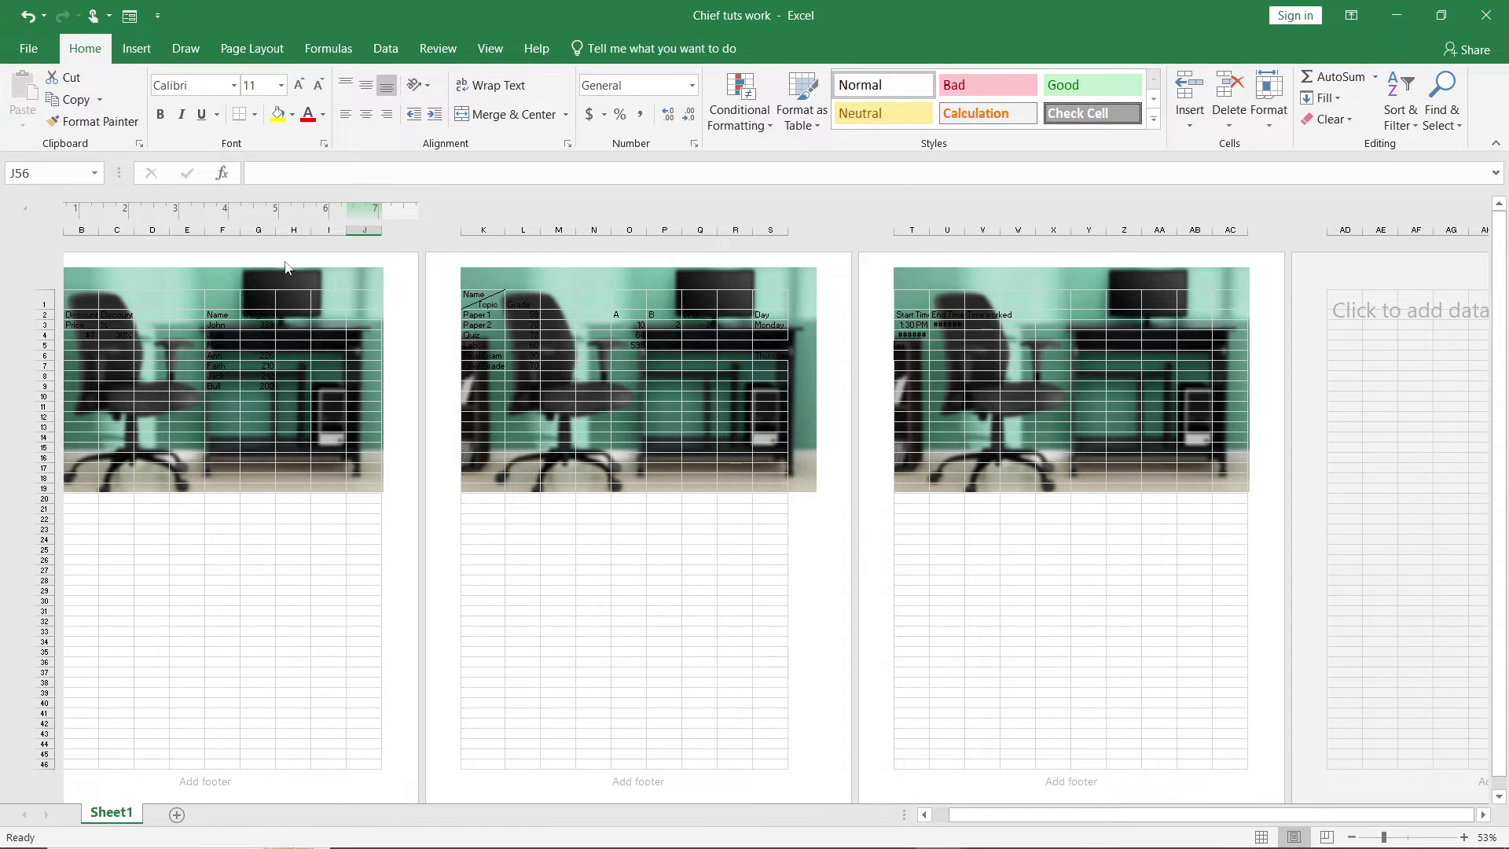
Open the page-one header in Page Layout view and inspect its picture code.
click(248, 279)
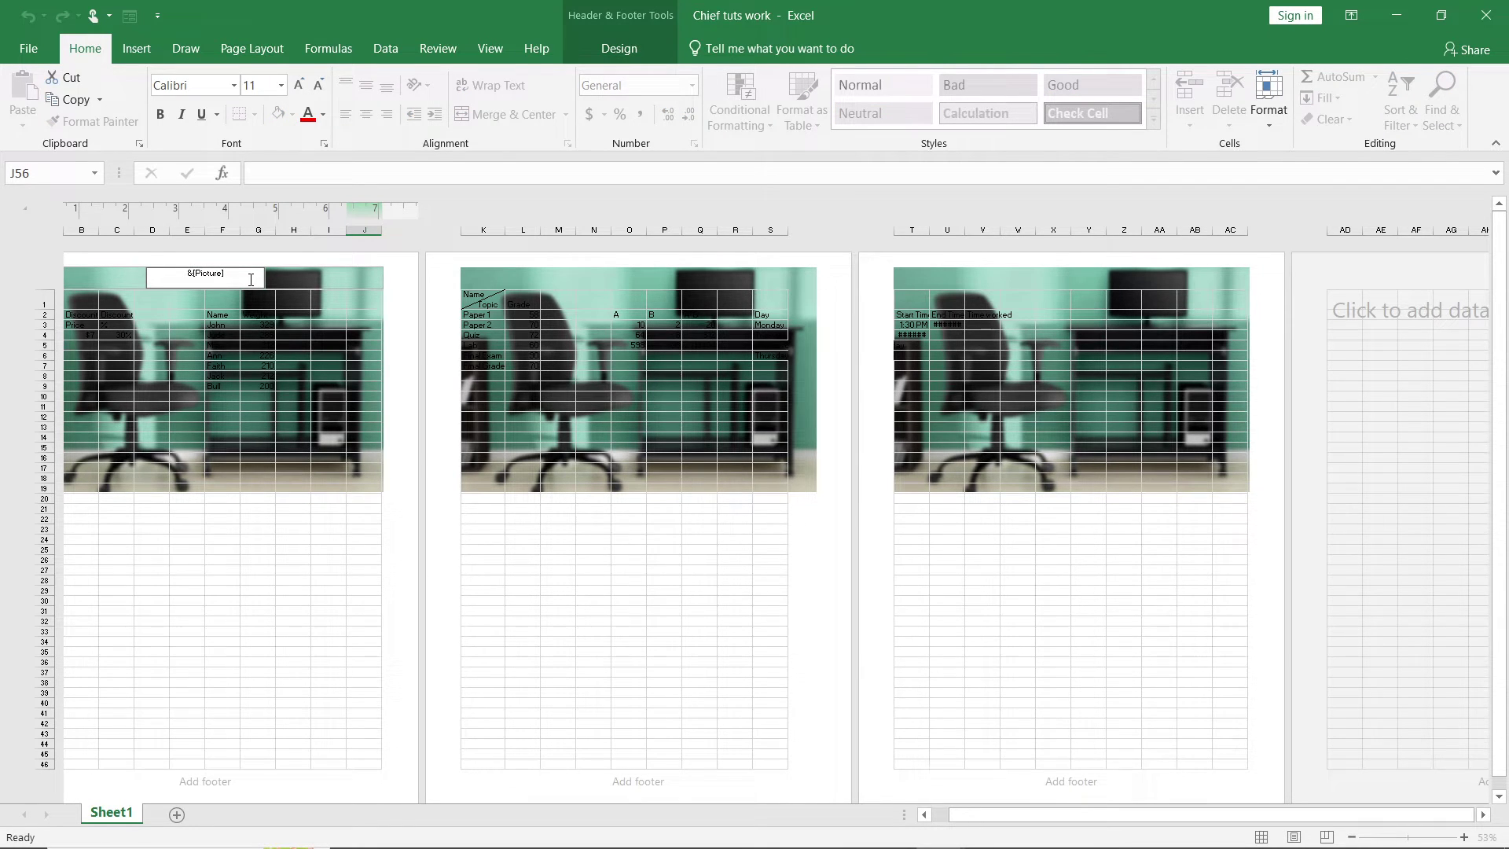
click(136, 52)
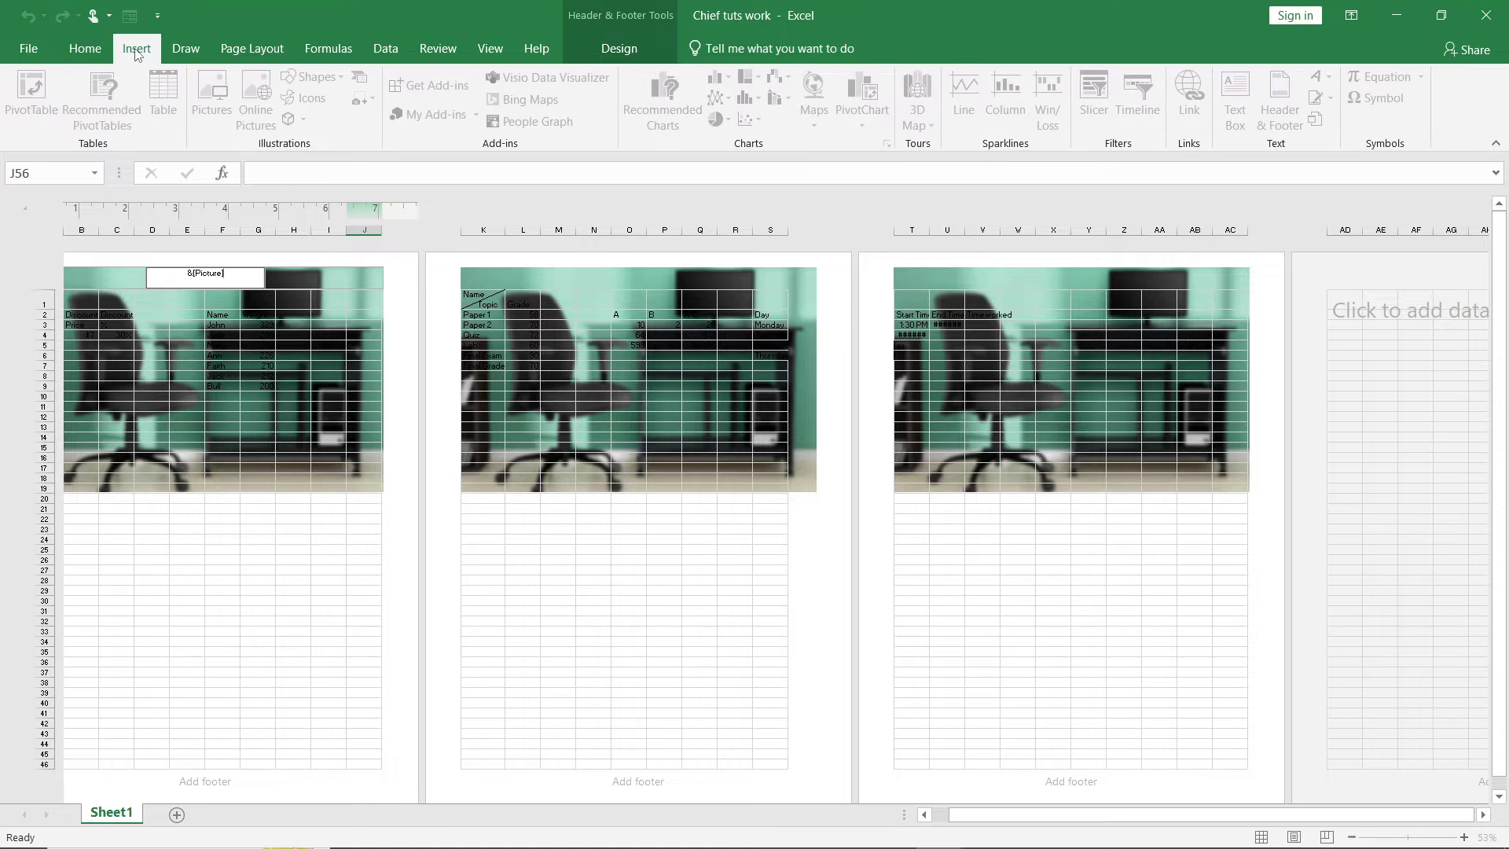
click(213, 312)
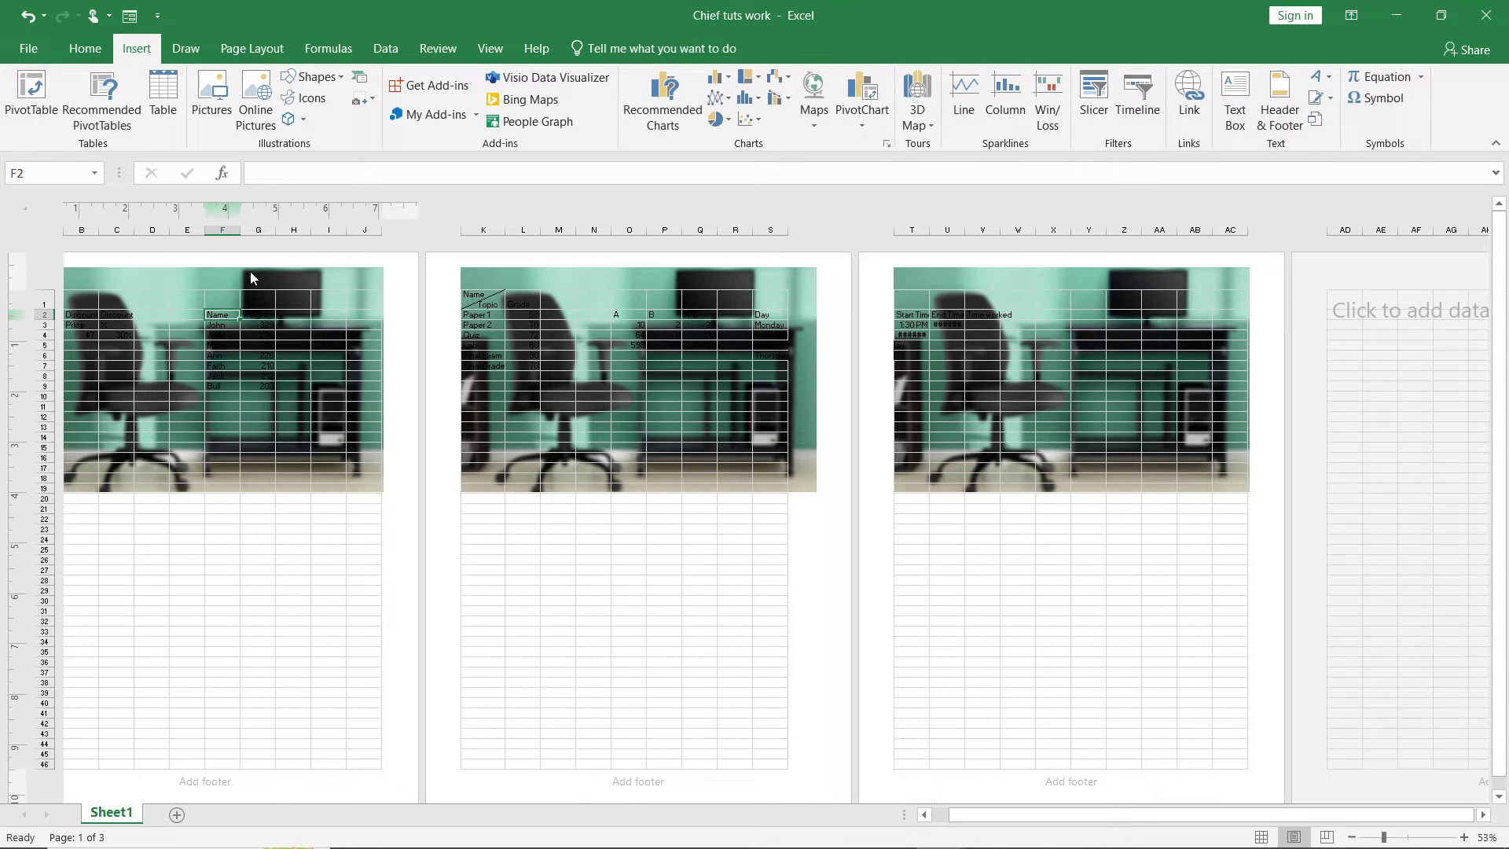
click(200, 277)
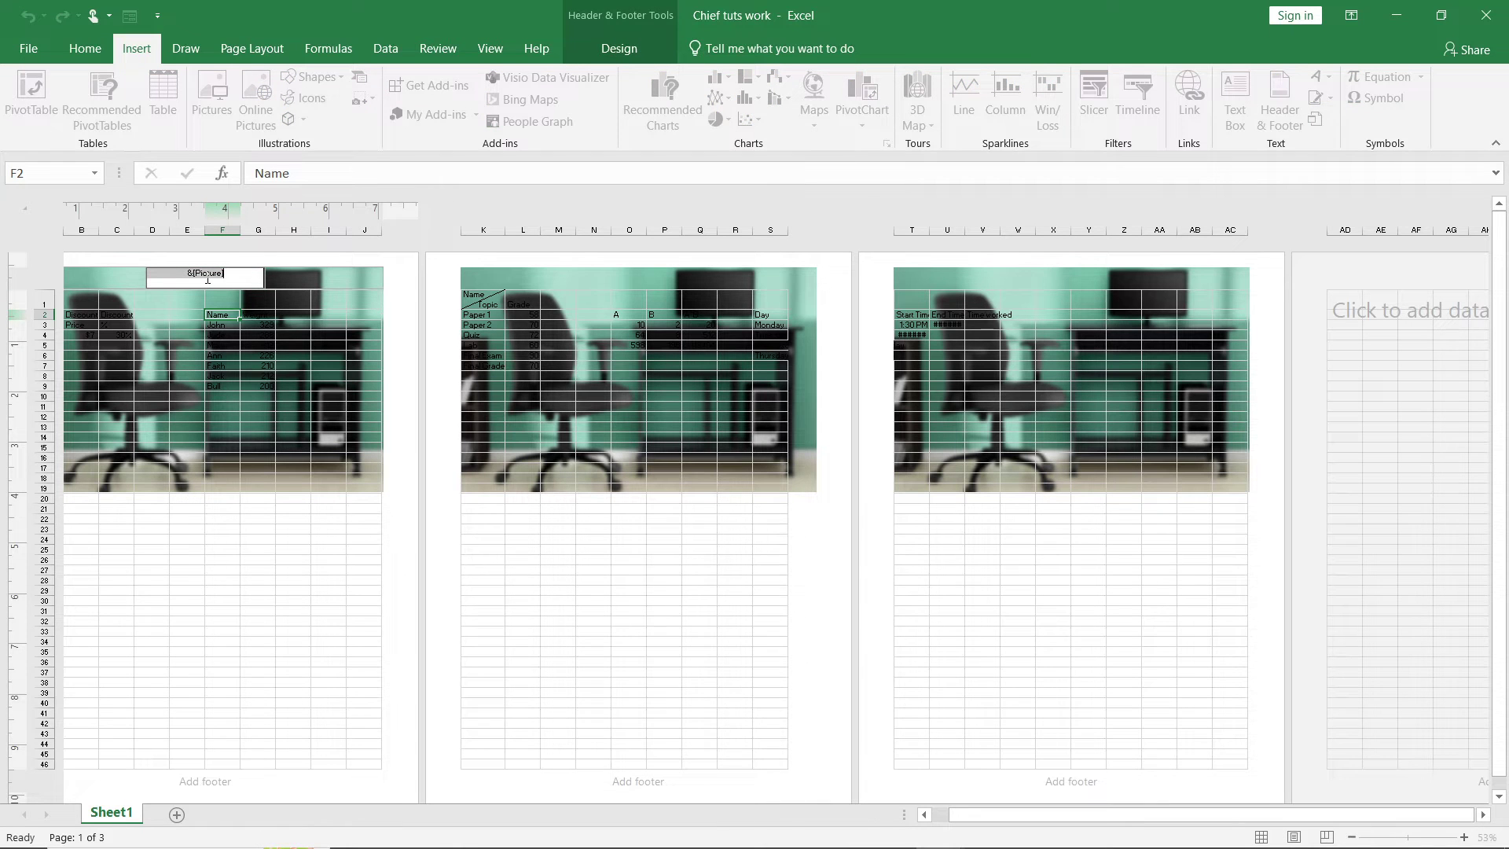
click(238, 279)
click(488, 386)
Add a new line below the page-one header's picture code, then check the page-two header.
click(137, 334)
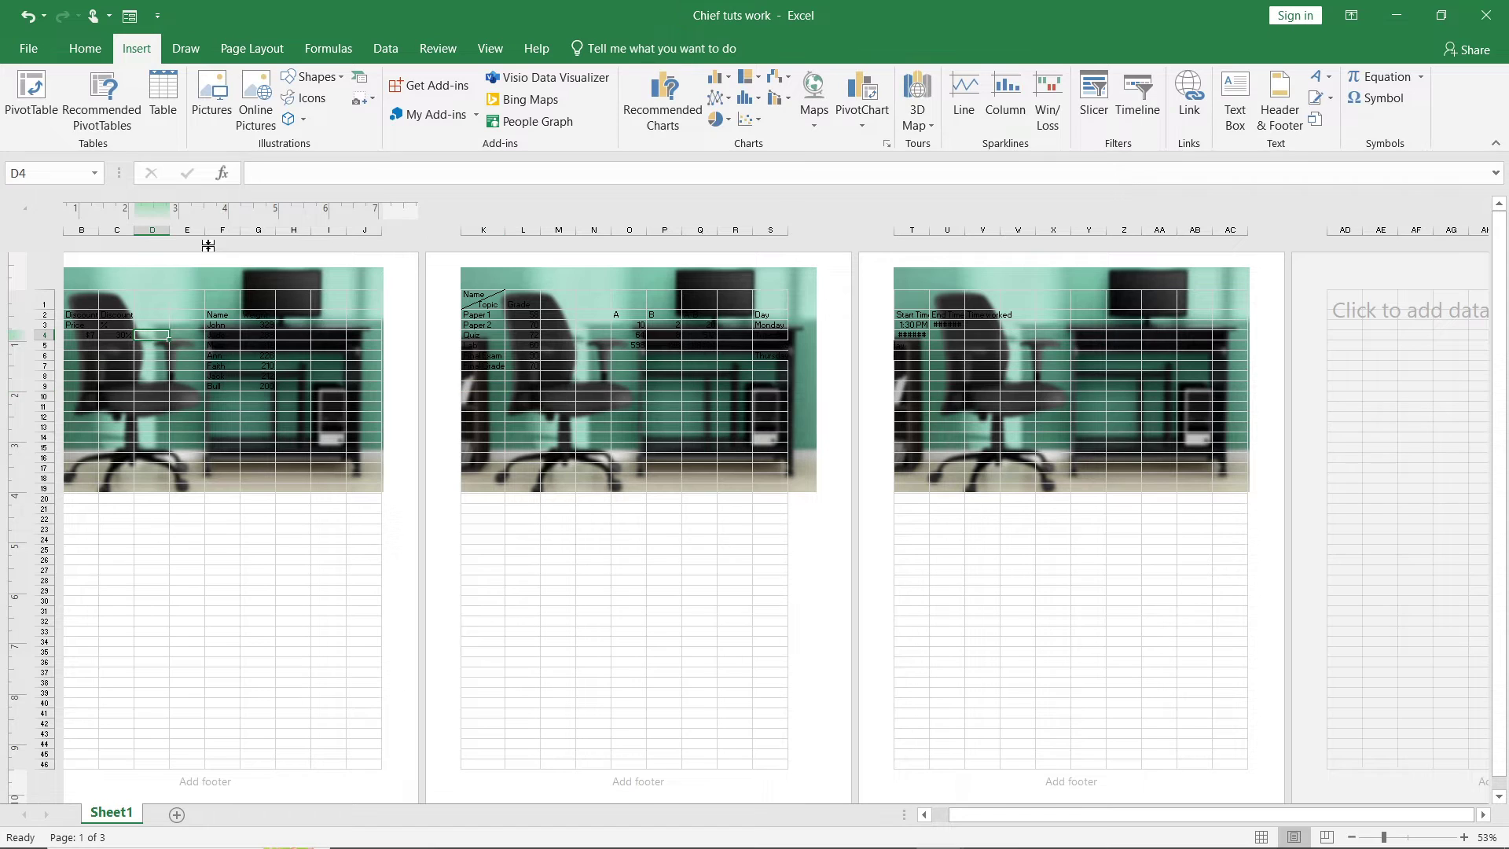
click(209, 277)
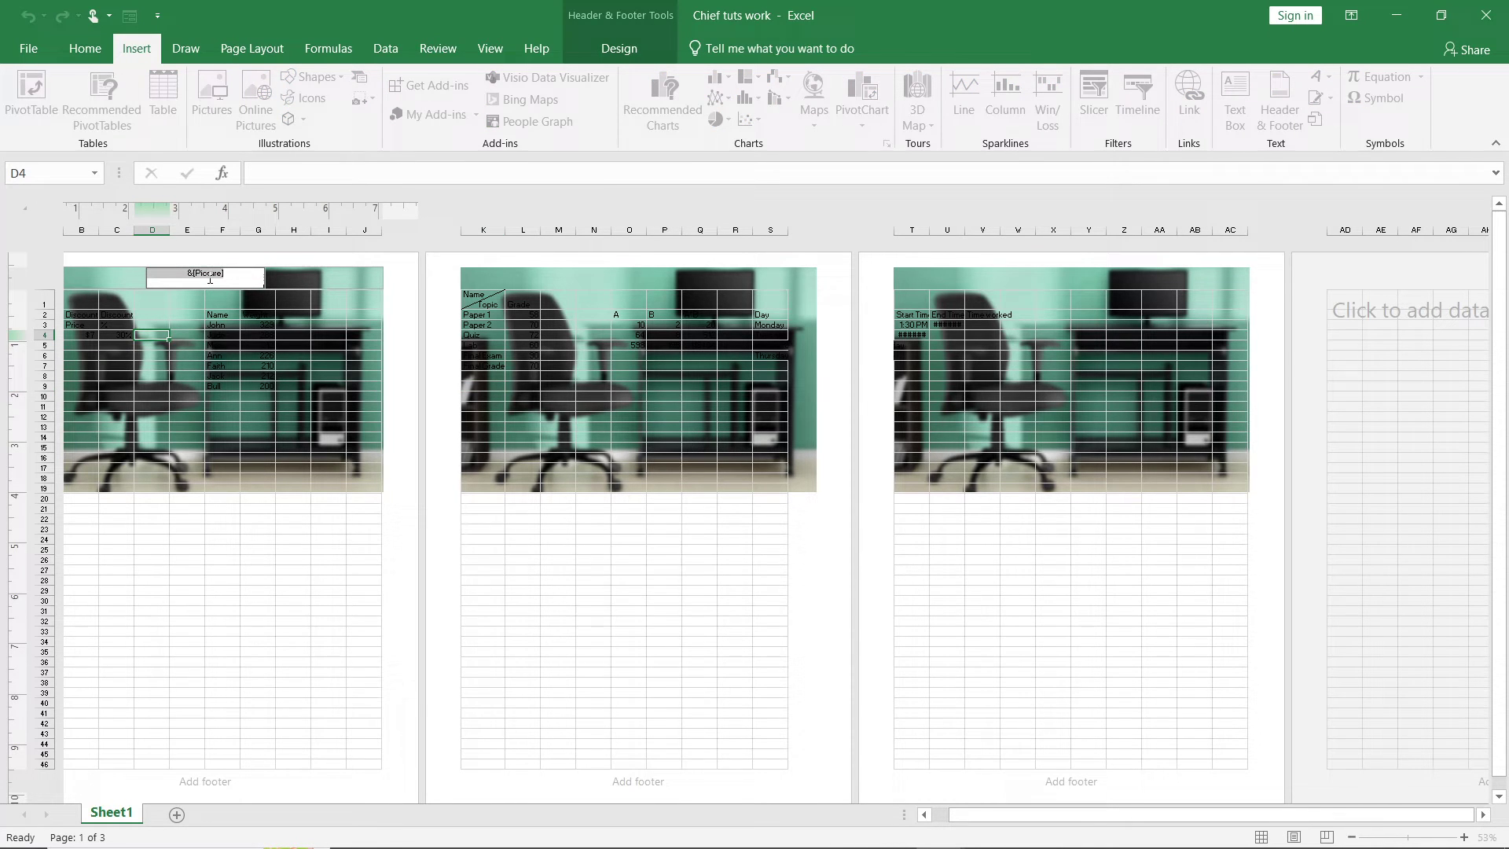
click(209, 279)
key(Return)
click(434, 432)
click(692, 284)
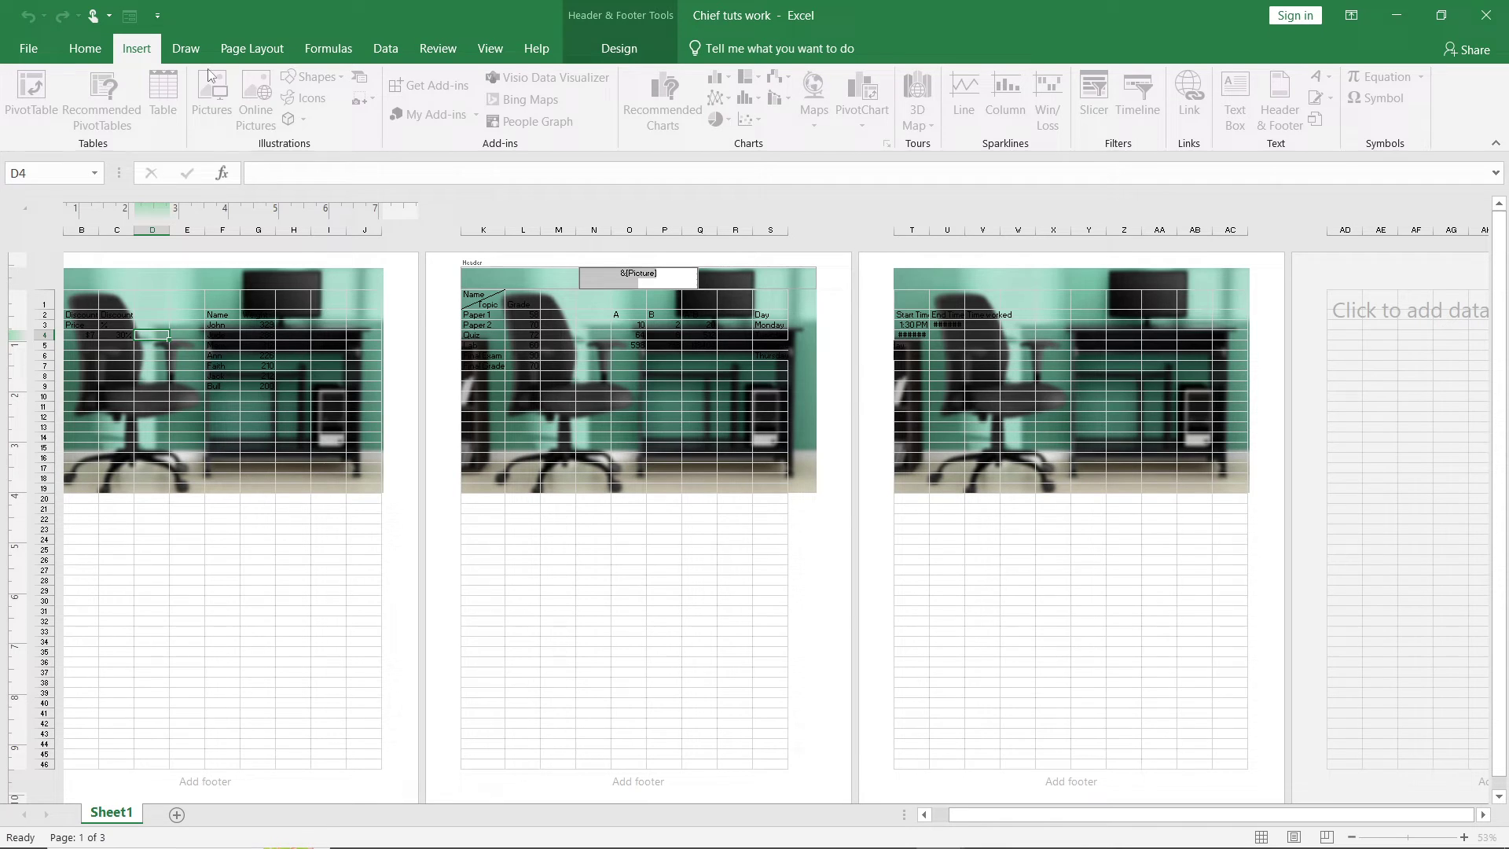
click(226, 394)
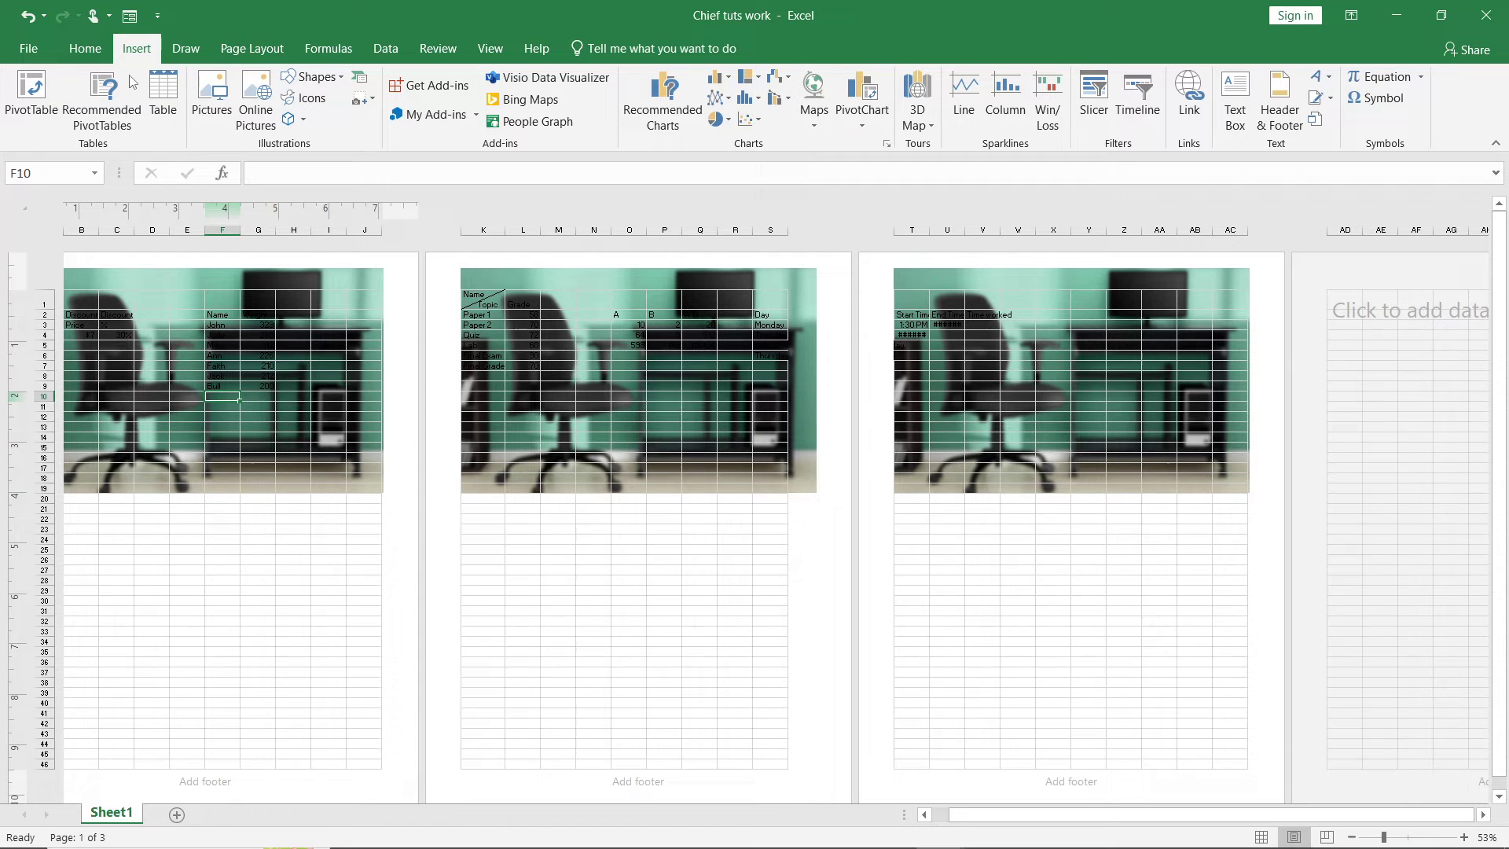
Compare the sheet in Normal view, then return to Page Layout view.
click(491, 47)
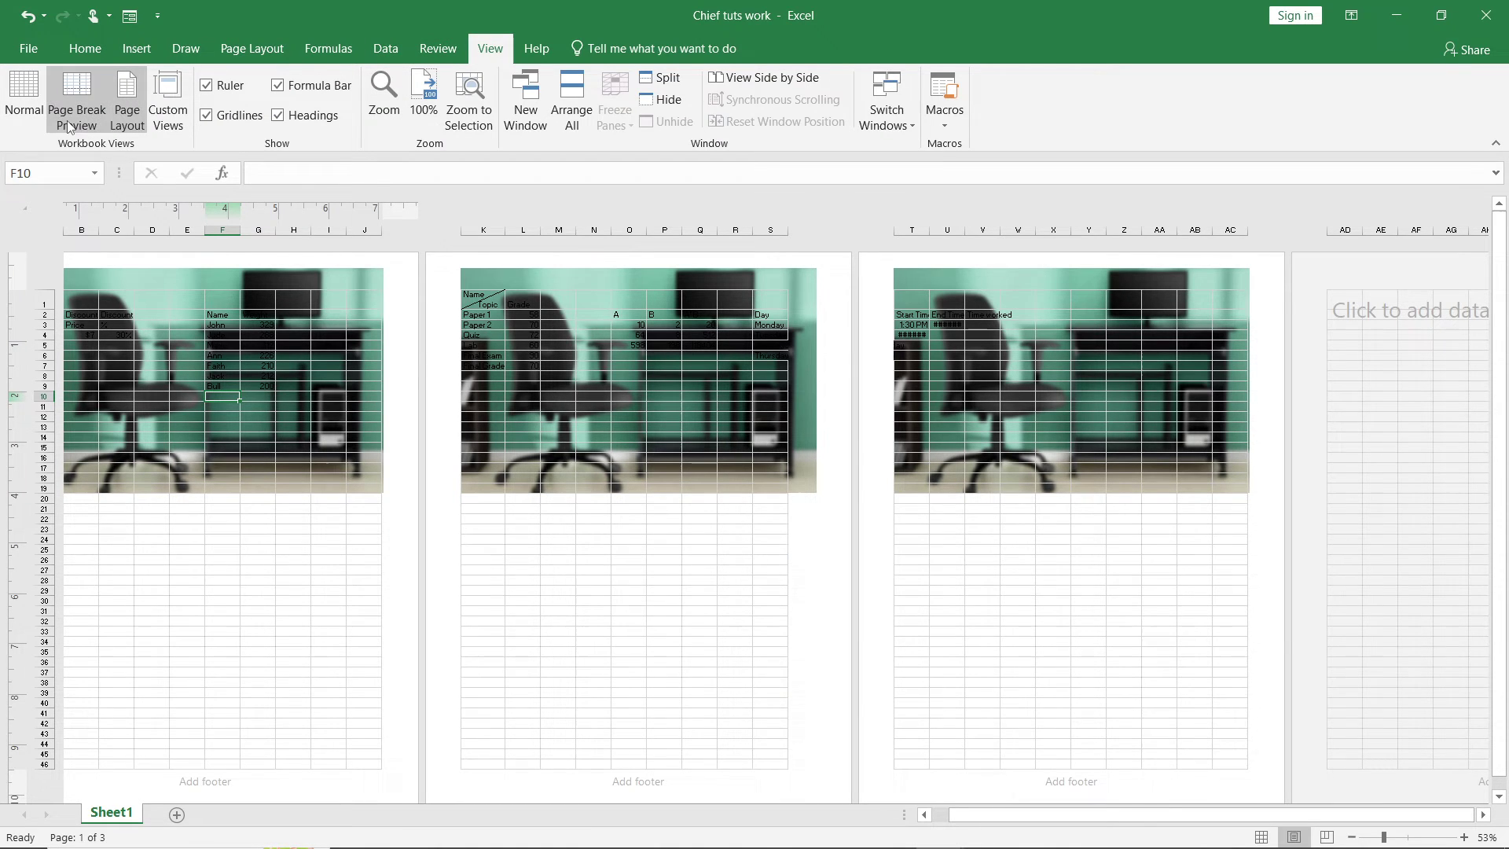
click(26, 95)
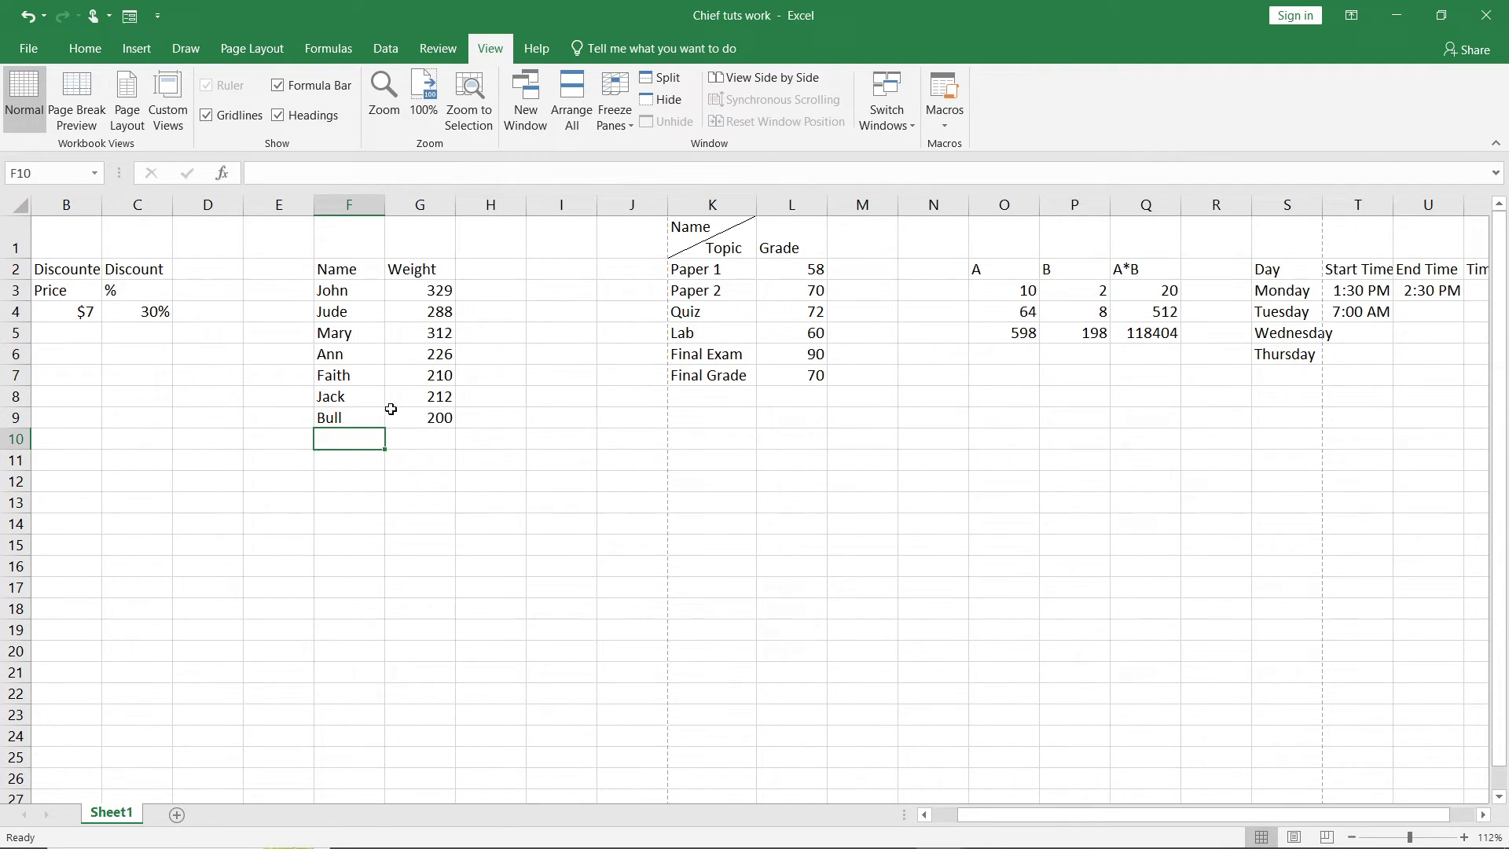
click(127, 109)
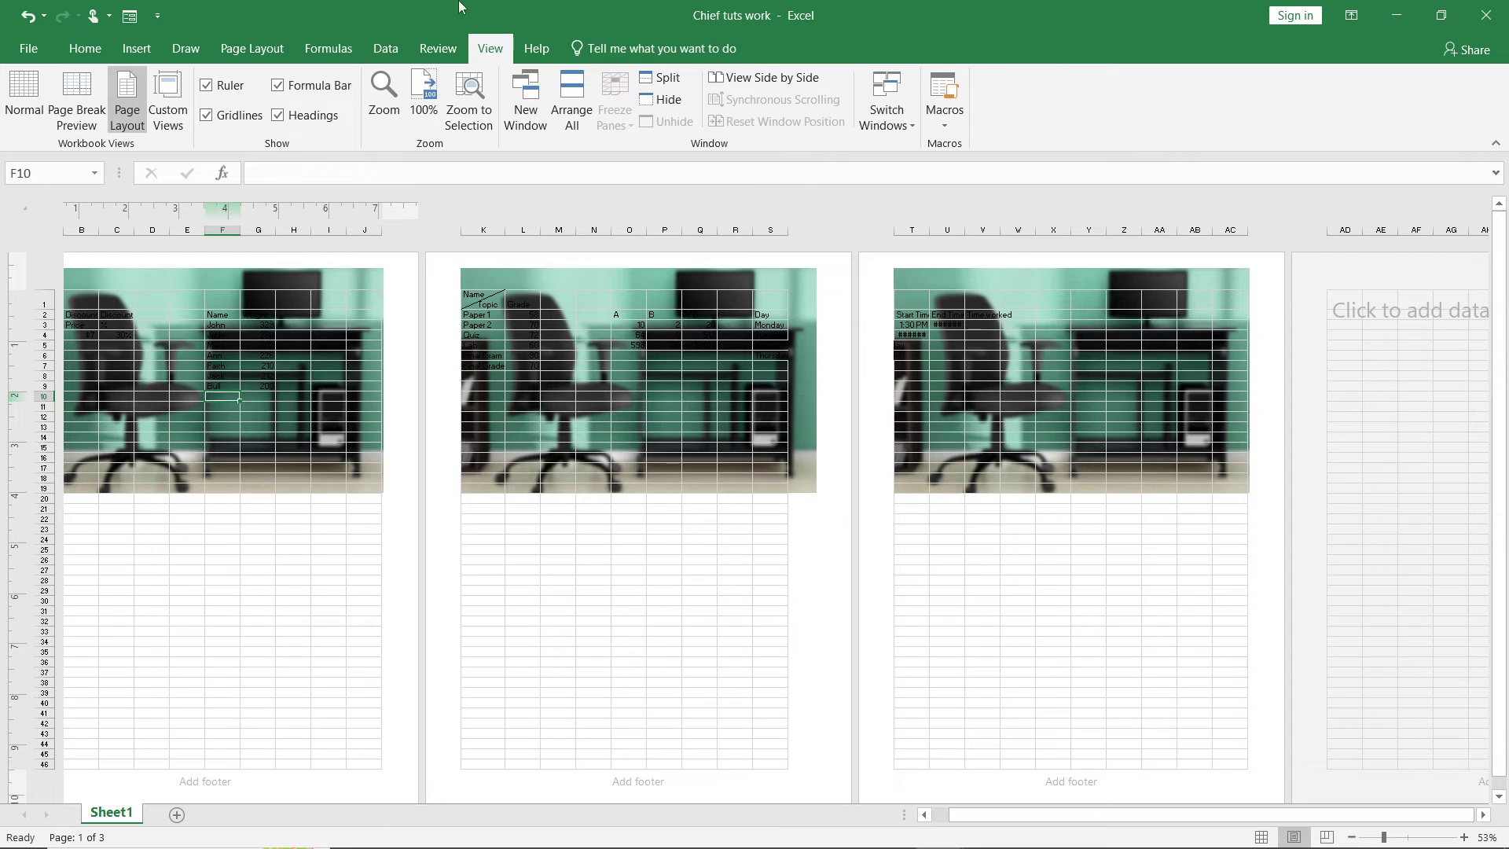
Open the Page Setup dialog at its Header/Footer settings.
click(253, 48)
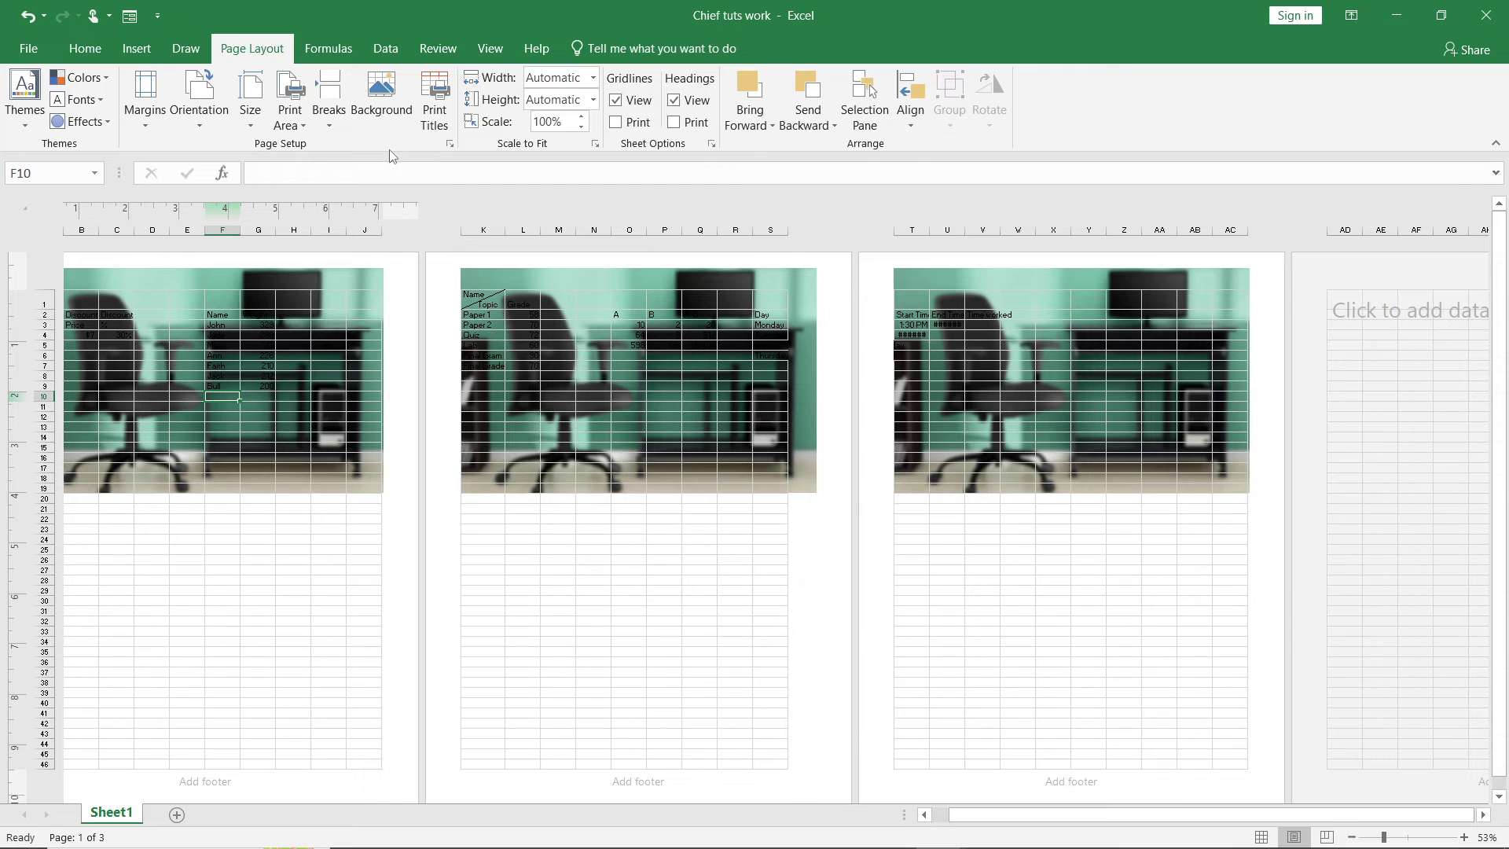
click(443, 116)
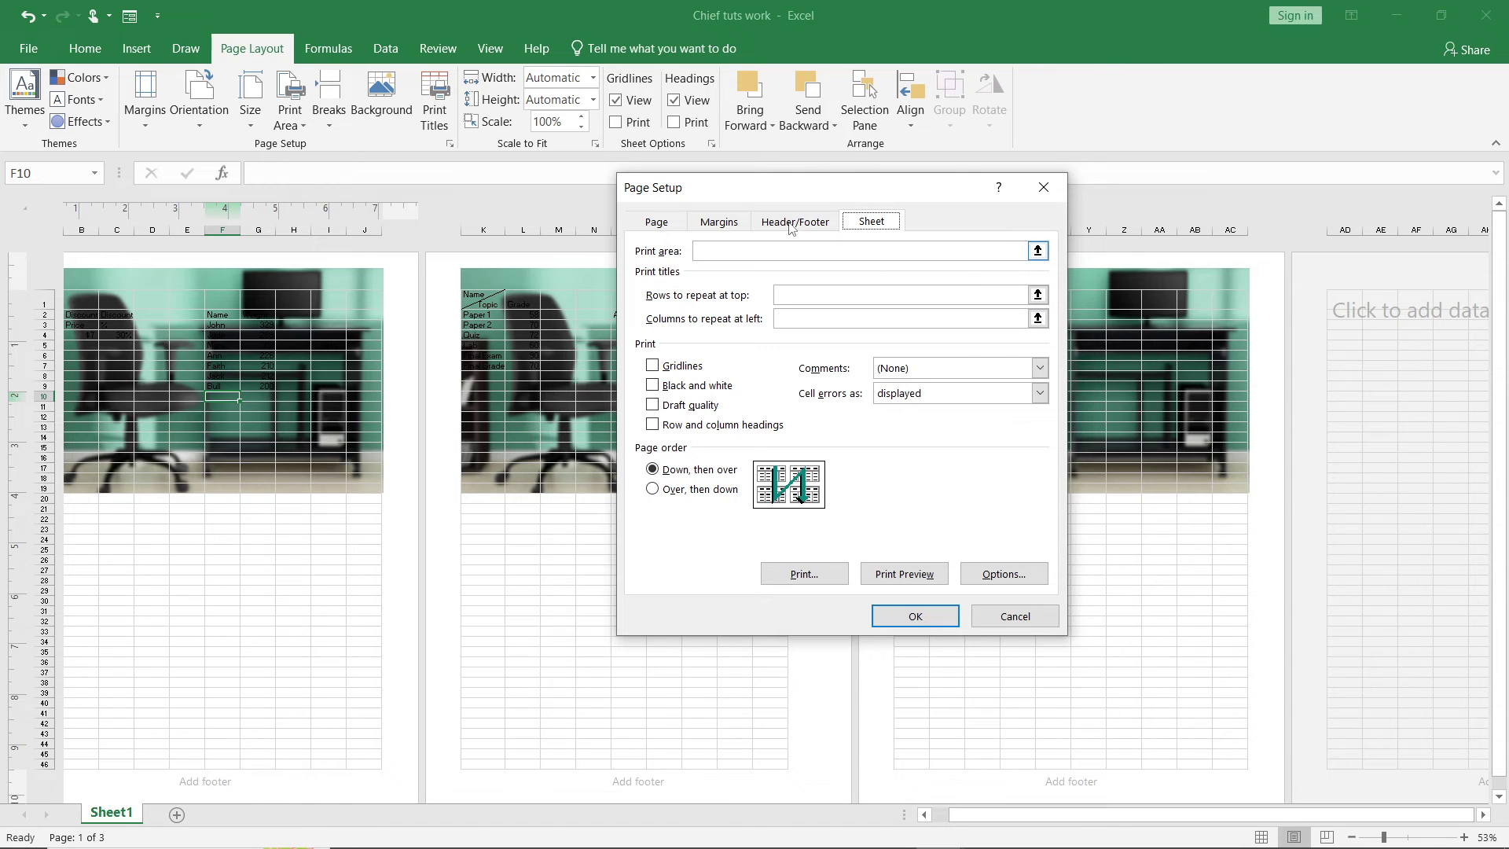
click(817, 224)
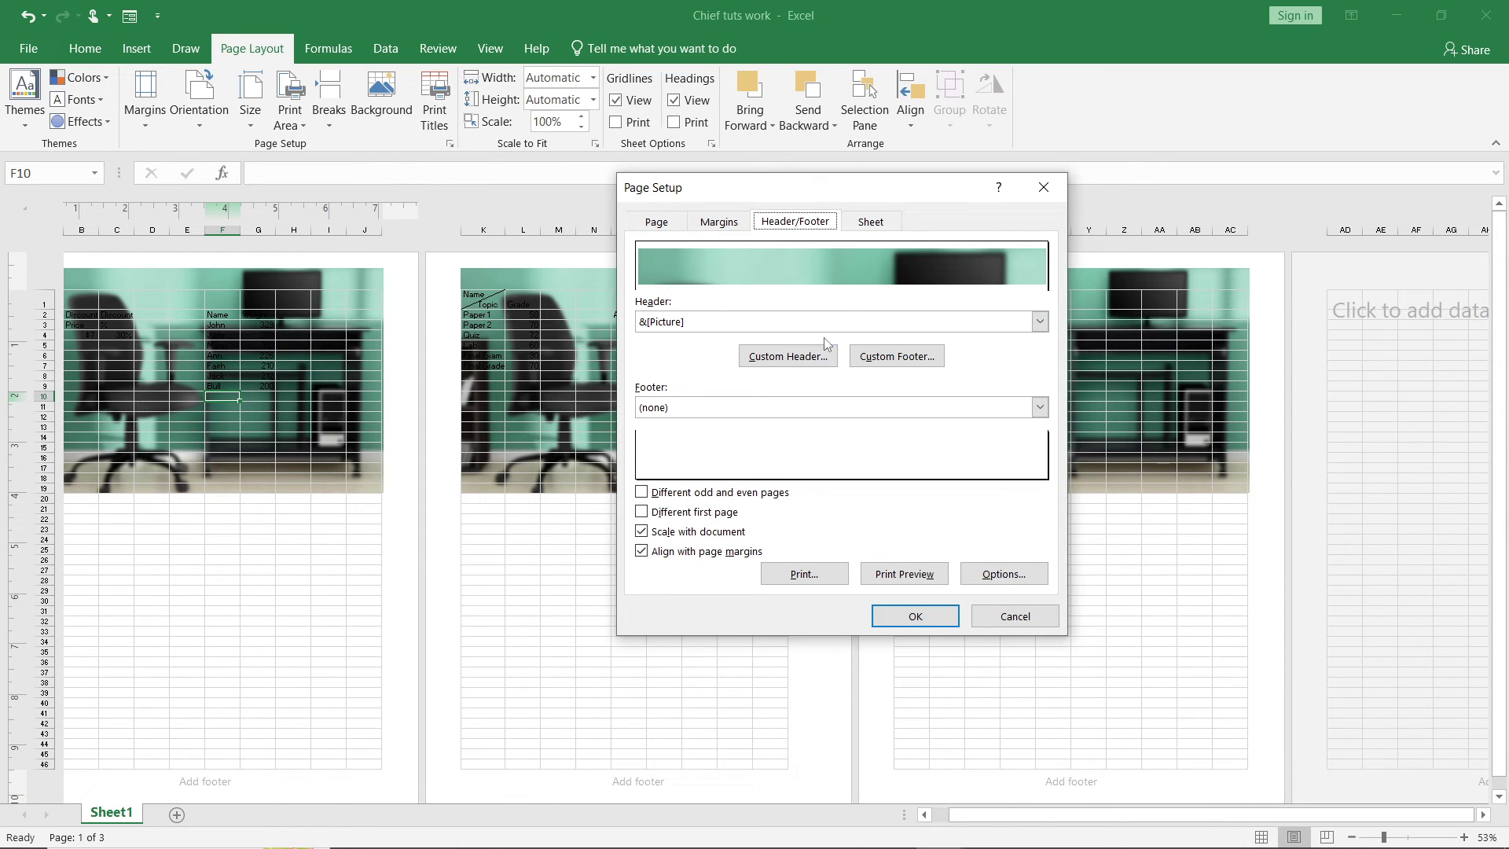
Delete &[Picture] from the custom header's Center section and confirm both dialogs.
click(788, 356)
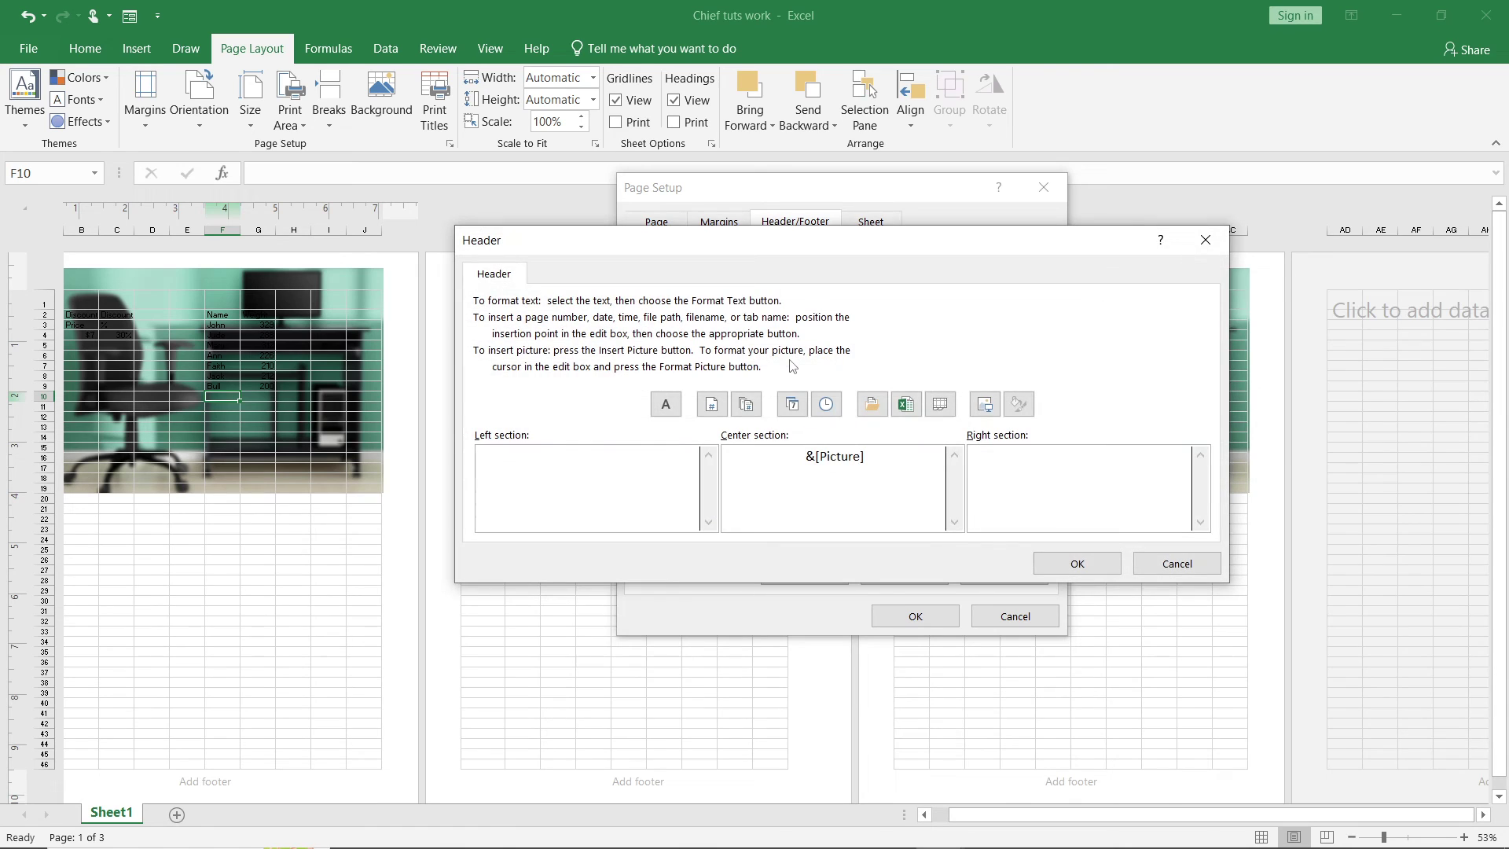
click(887, 462)
key(BackSpace)
key(BackSpace)
key(BackSpace)
key(BackSpace)
key(BackSpace)
key(BackSpace)
key(BackSpace)
key(BackSpace)
key(BackSpace)
click(1077, 563)
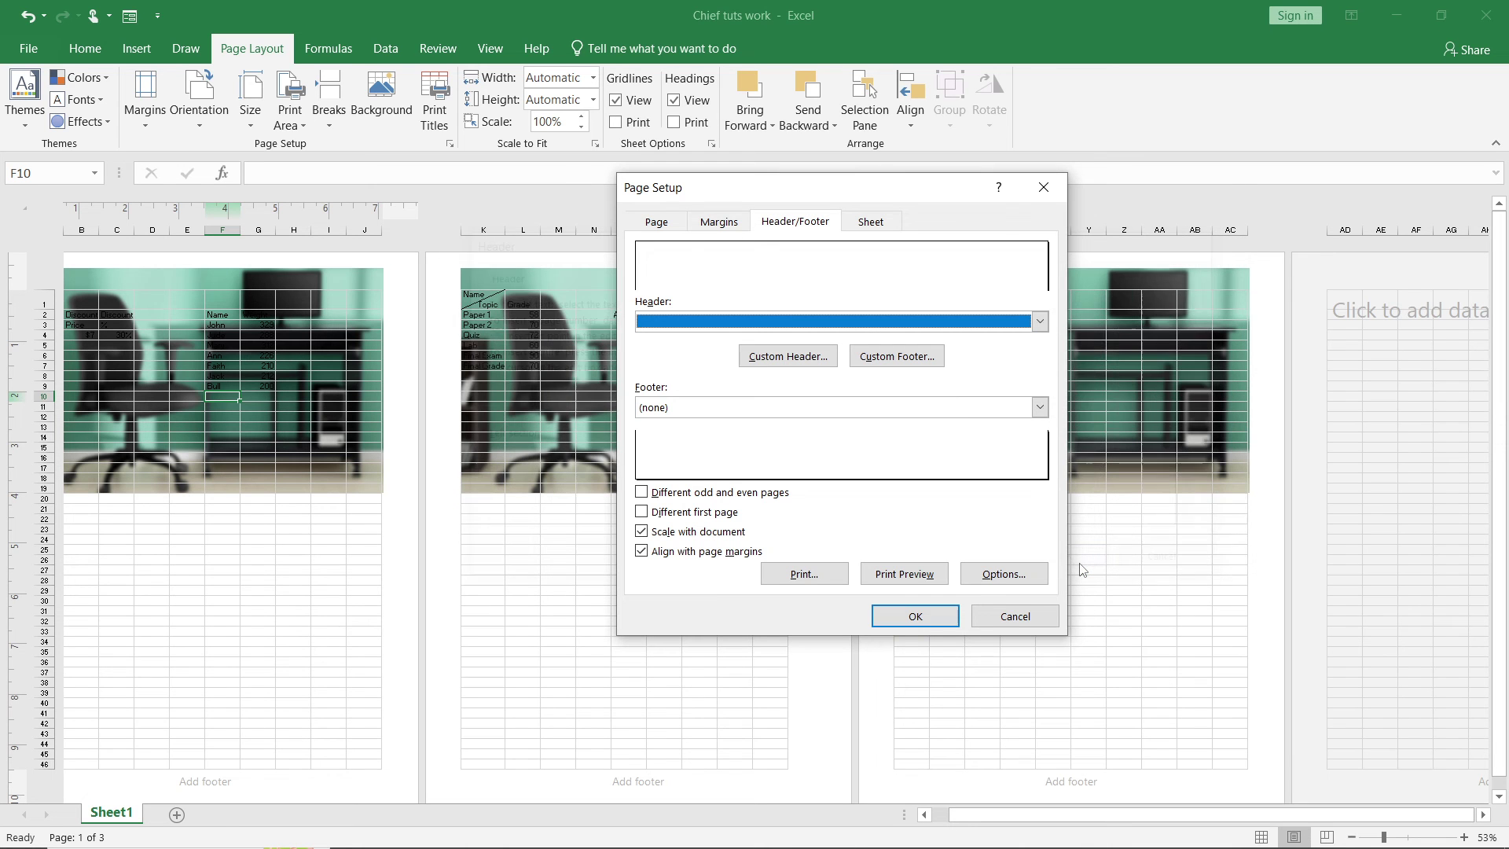
click(913, 617)
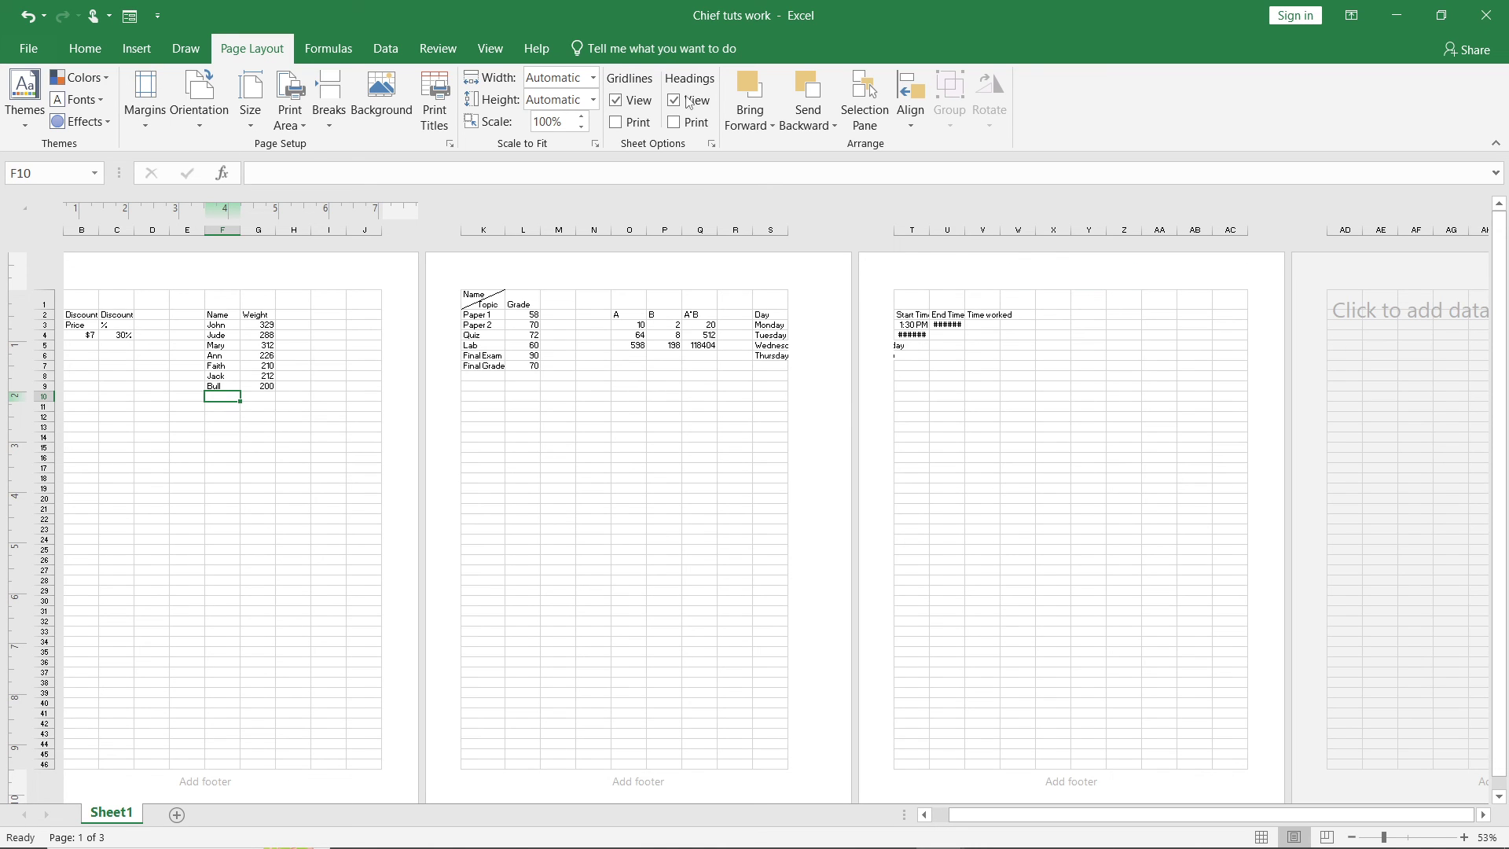
Switch the sheet from Page Layout to Normal view using the View ribbon.
click(486, 42)
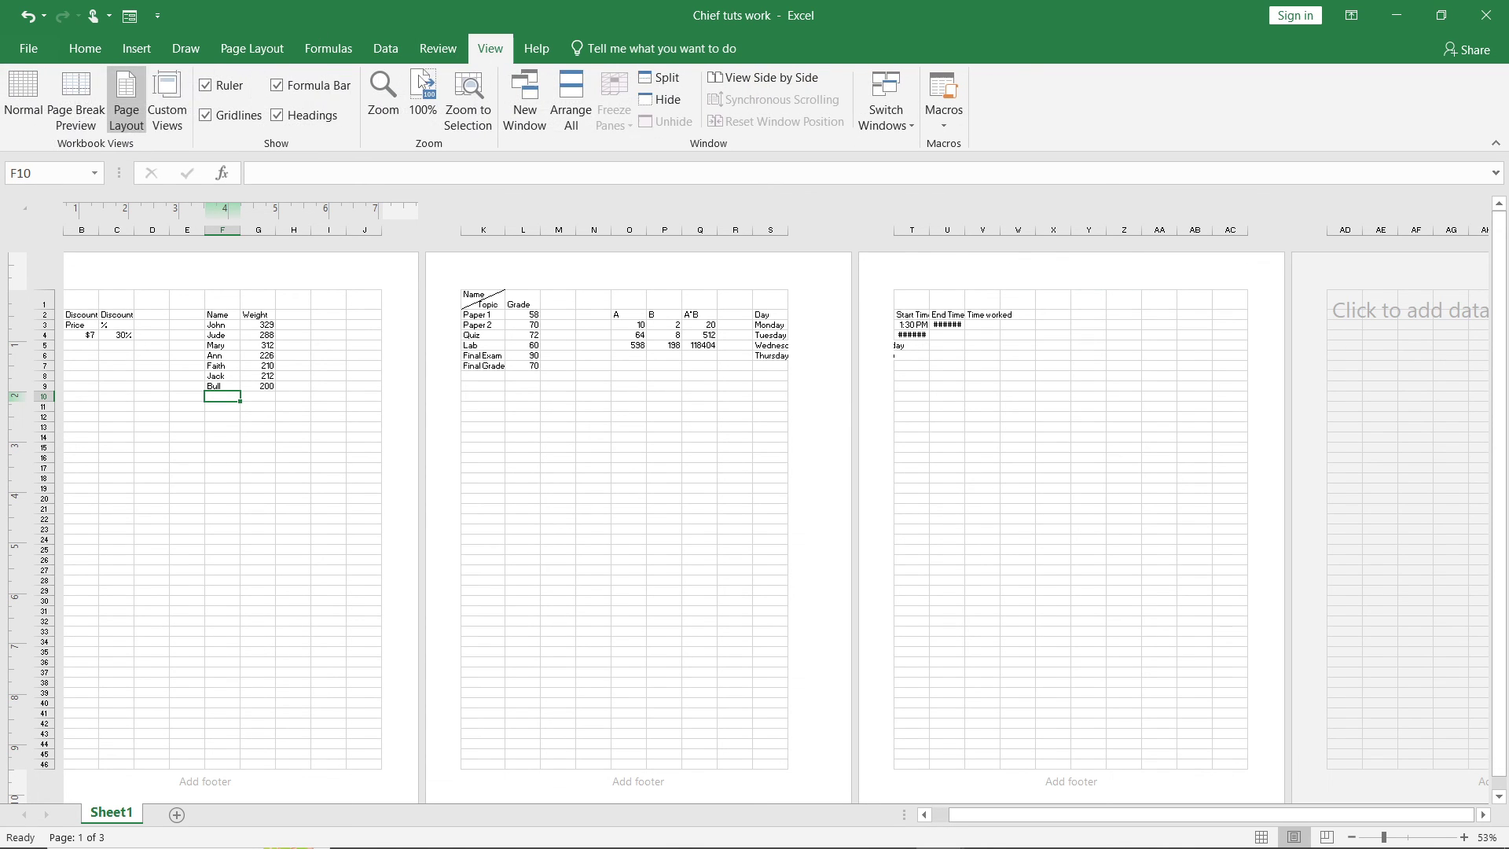
click(24, 94)
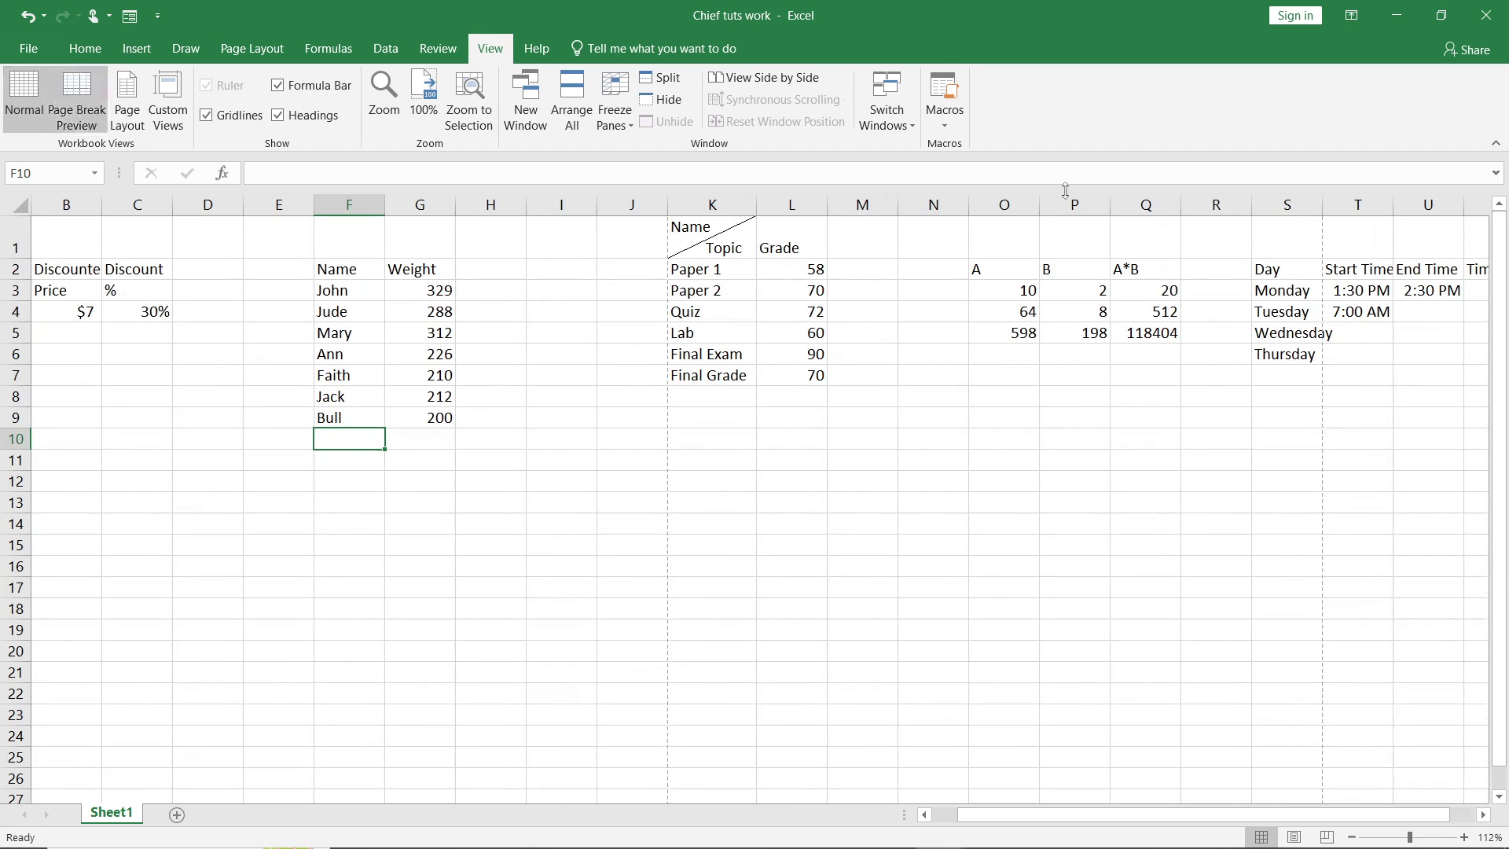